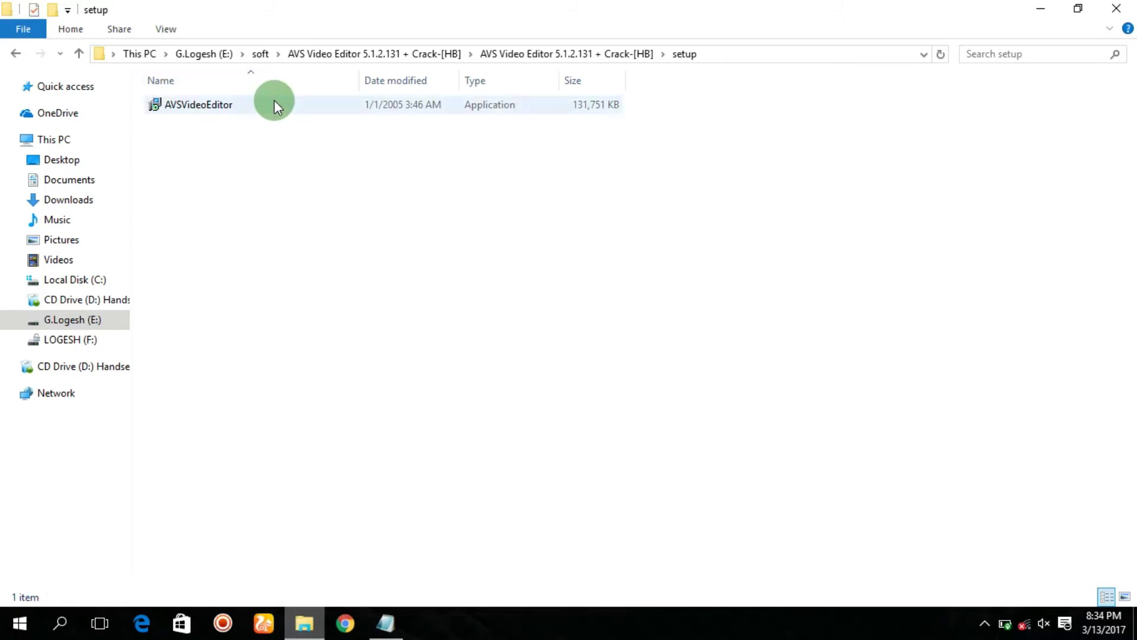
Step: Launch the AVSVideoEditor installer from the setup folder with English as the setup language and proceed to the license agreement
right_click(273, 100)
left_click(305, 123)
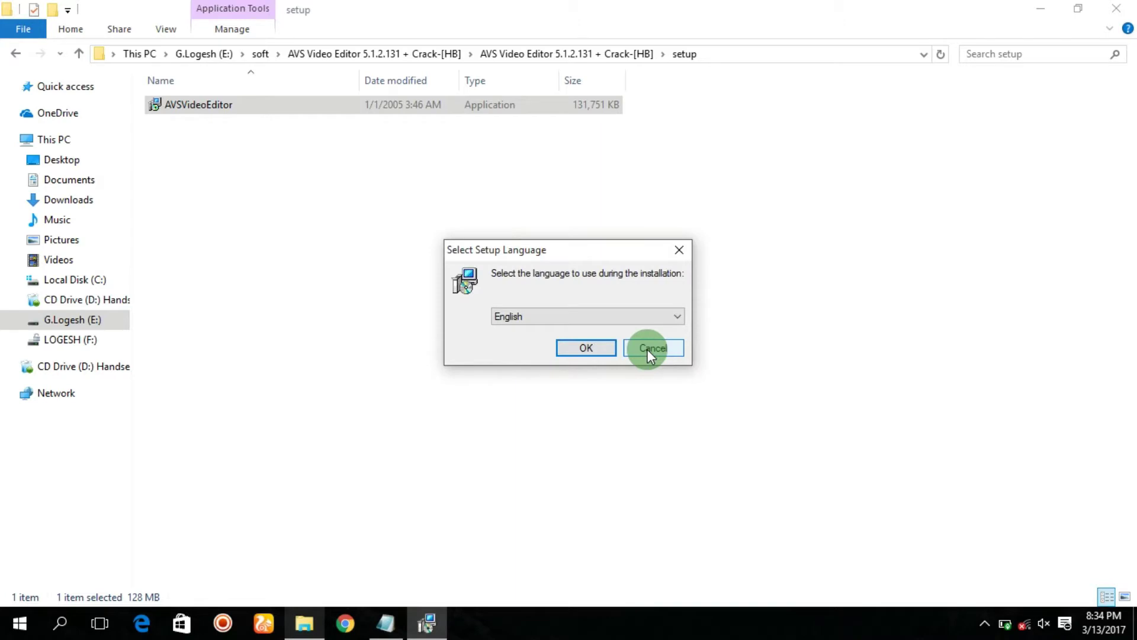
left_click(596, 350)
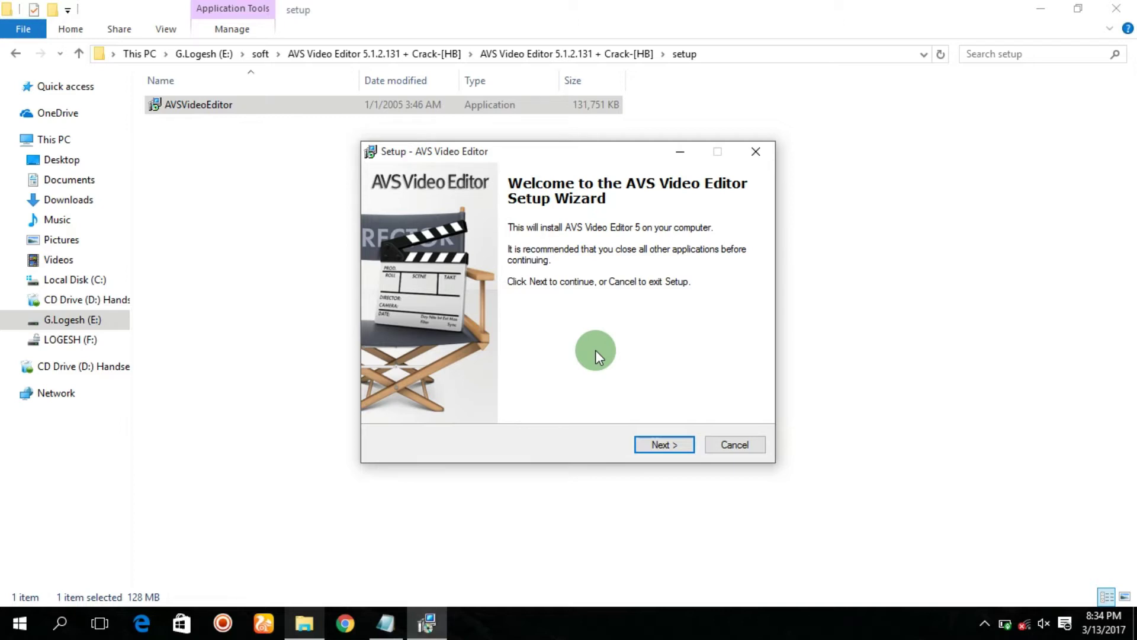
left_click(663, 446)
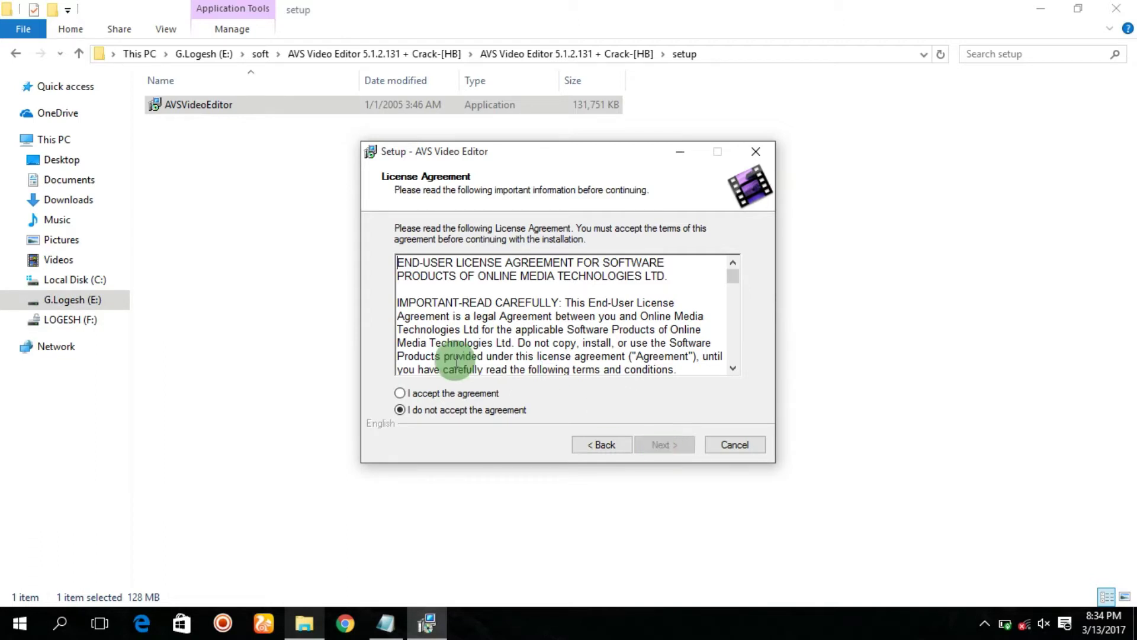
Step: Accept the license agreement, install AVS Video Editor with the default folder and additional tasks, and finish setup with launching enabled
left_click(430, 388)
left_click(685, 445)
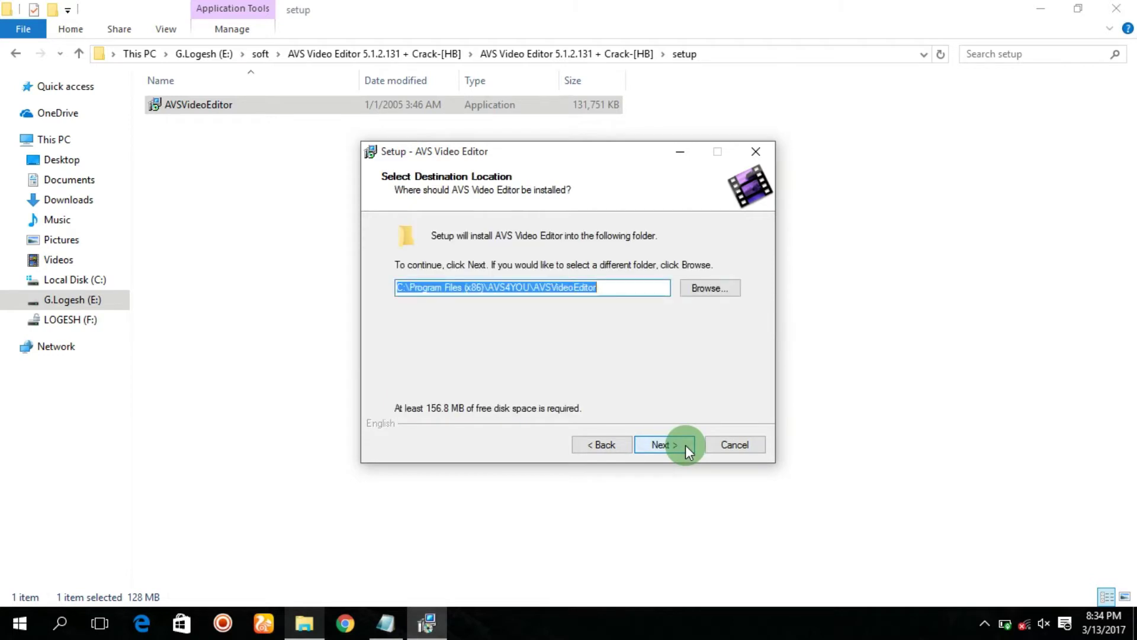
left_click(685, 445)
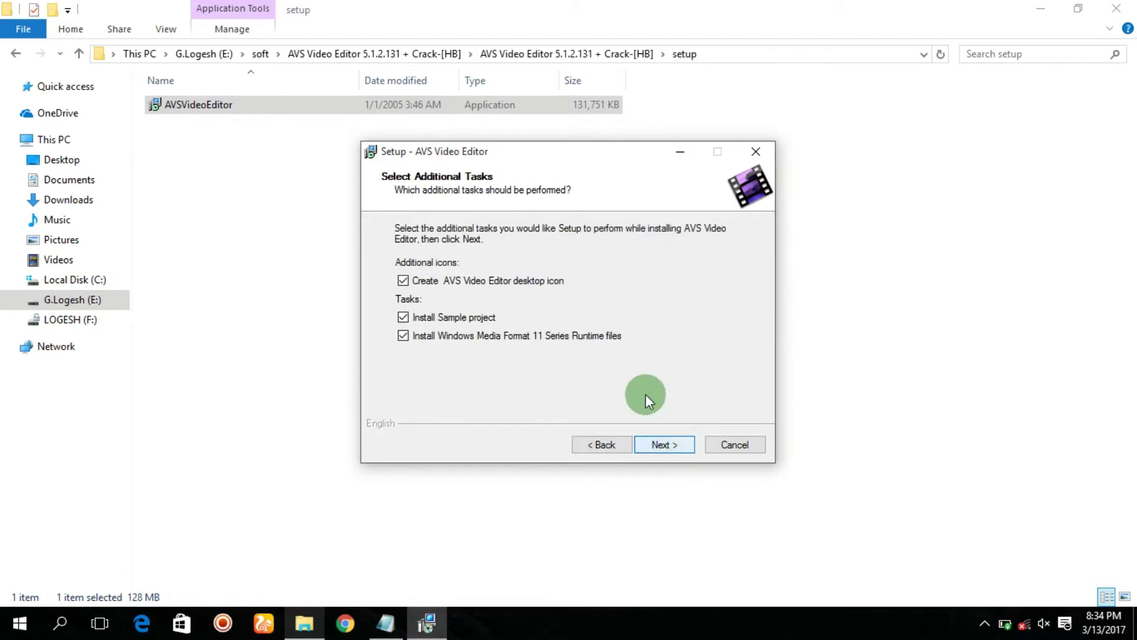
left_click(665, 445)
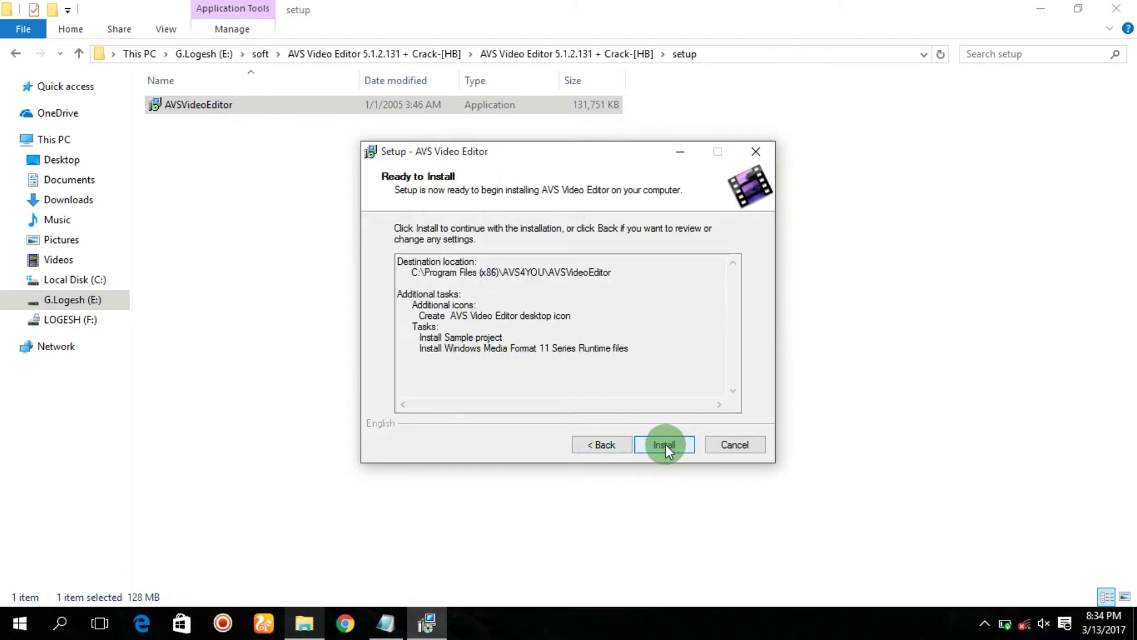
left_click(665, 445)
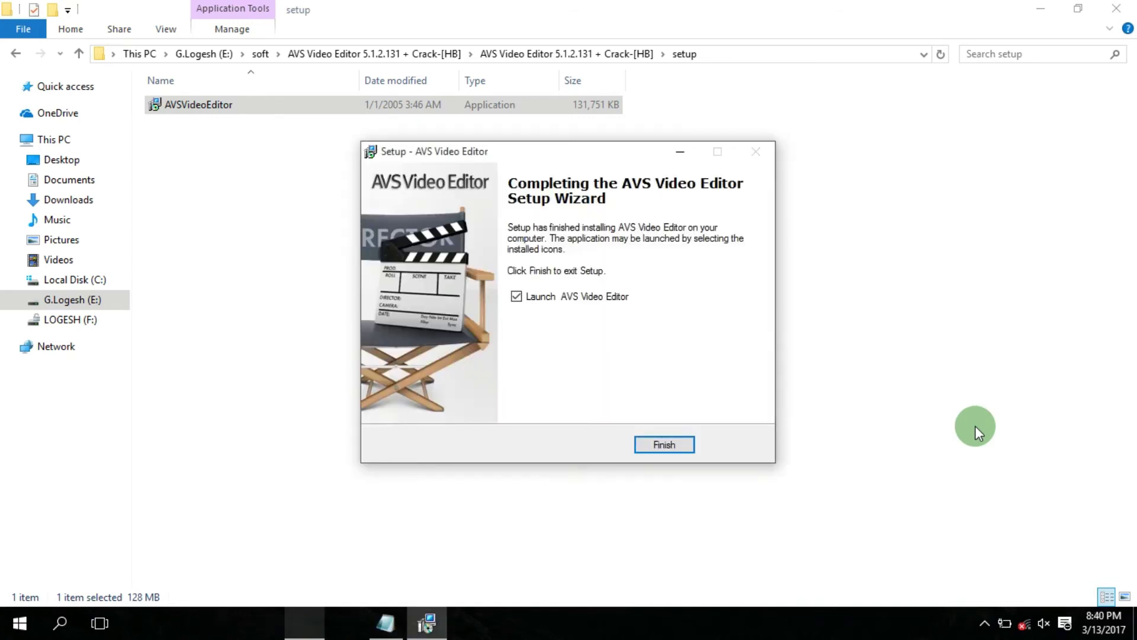
left_click(674, 444)
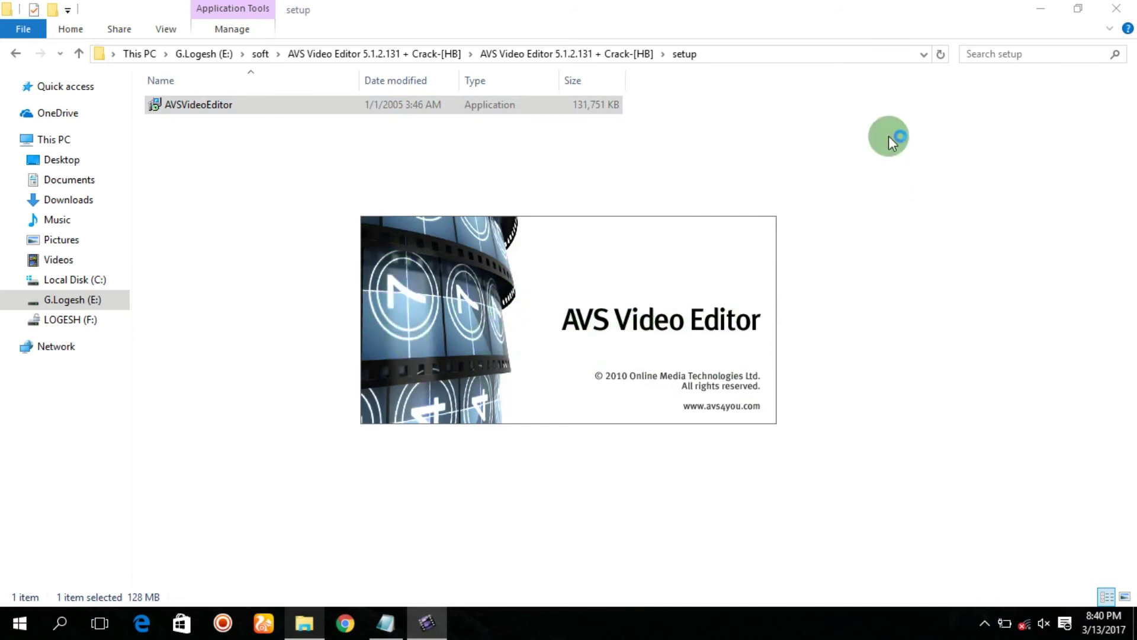
Step: Open the crack folder and select the AVSScreenCapture, AVSVideoEditor and AVSVideoRecorder applications
left_click(852, 208)
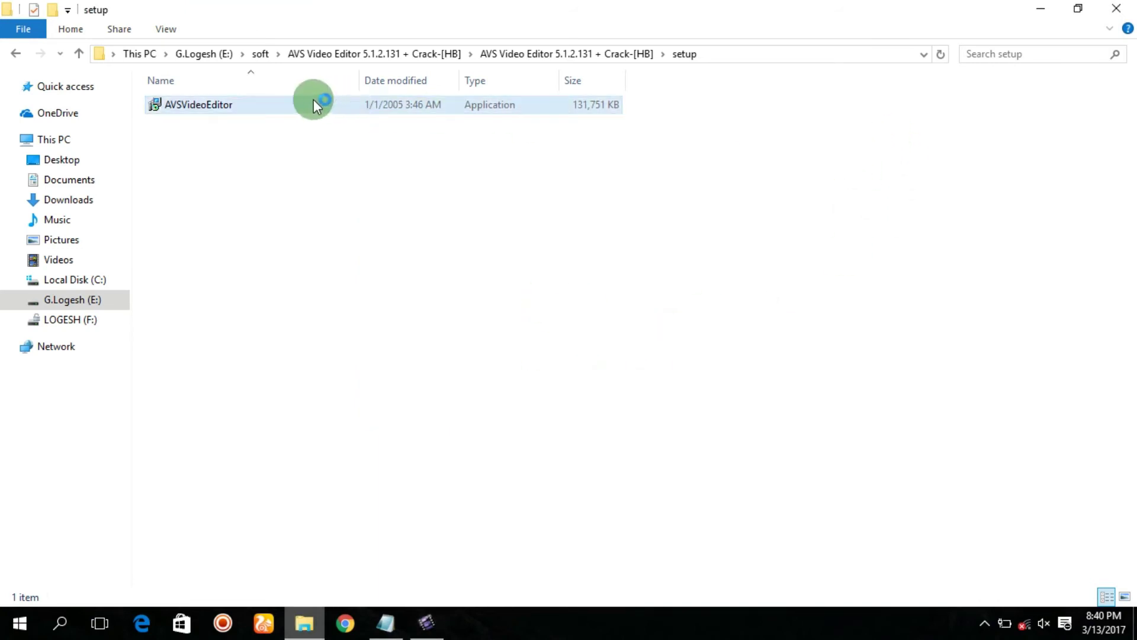
left_click(21, 56)
left_click(231, 105)
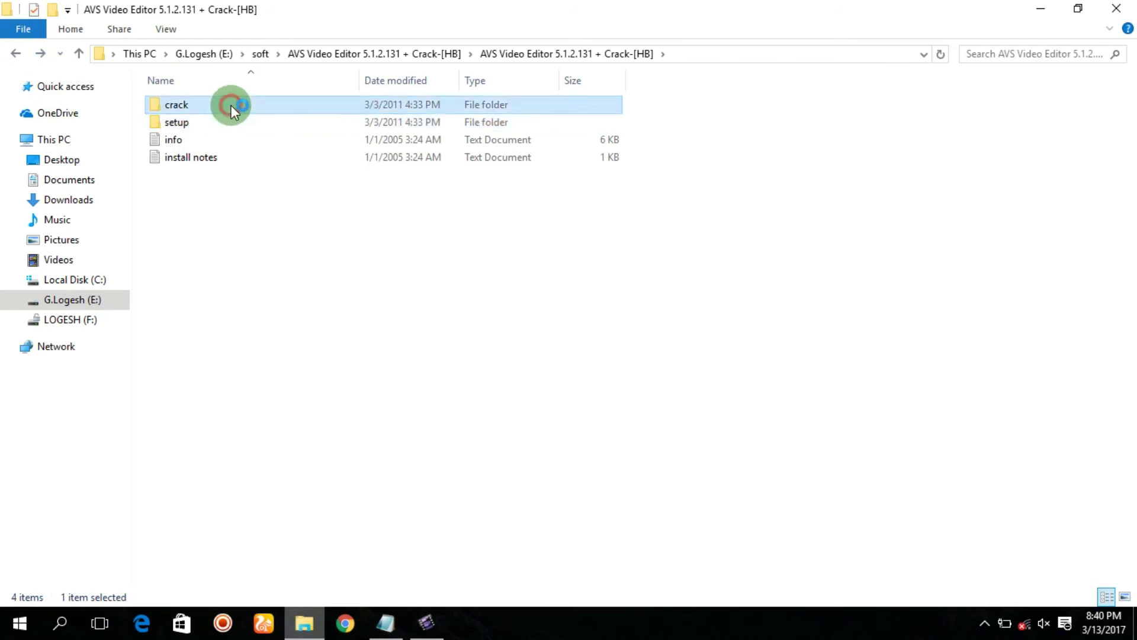
right_click(231, 104)
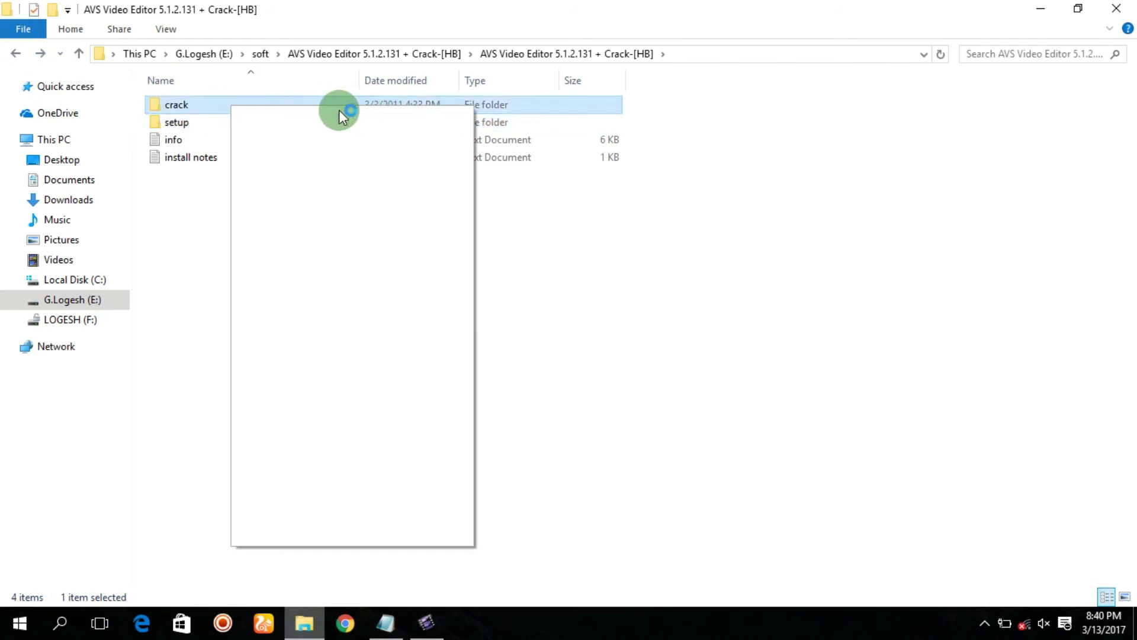
left_click(330, 119)
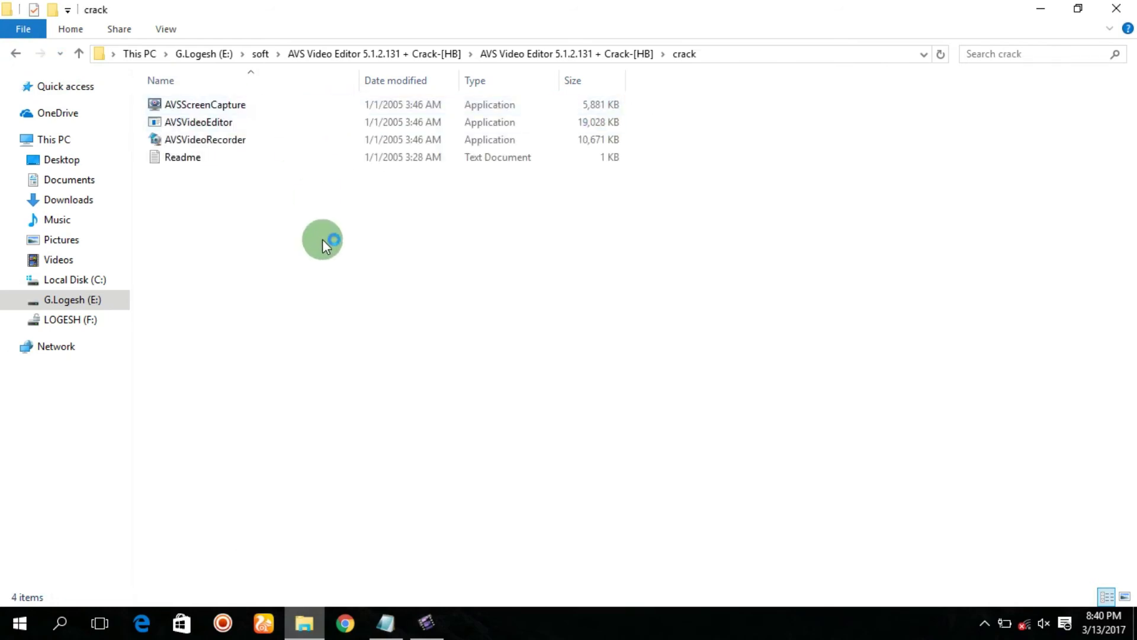
left_click_drag(755, 102, 573, 135)
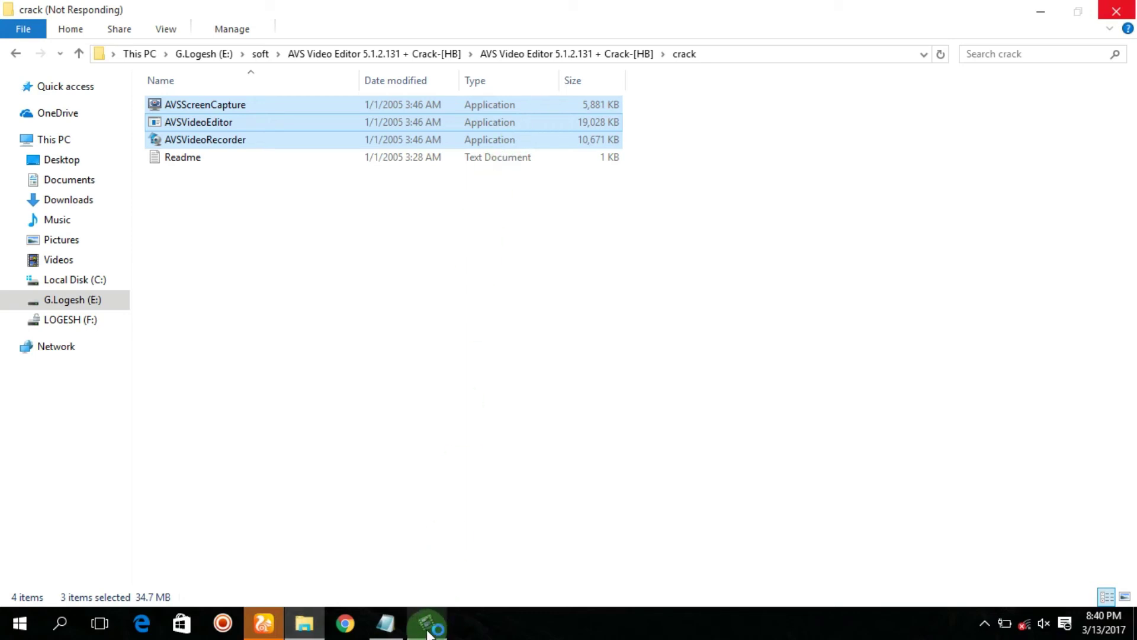
Step: Close the untitled UC Browser window and minimize the crack folder window to reveal the desktop
mouse_move(263, 622)
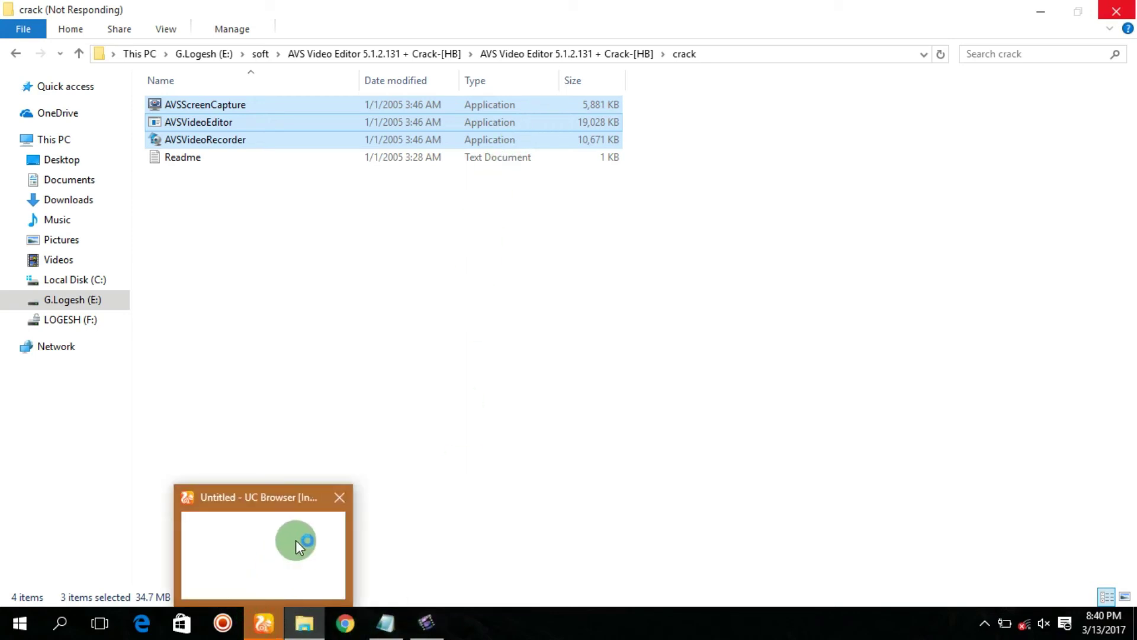
left_click(346, 503)
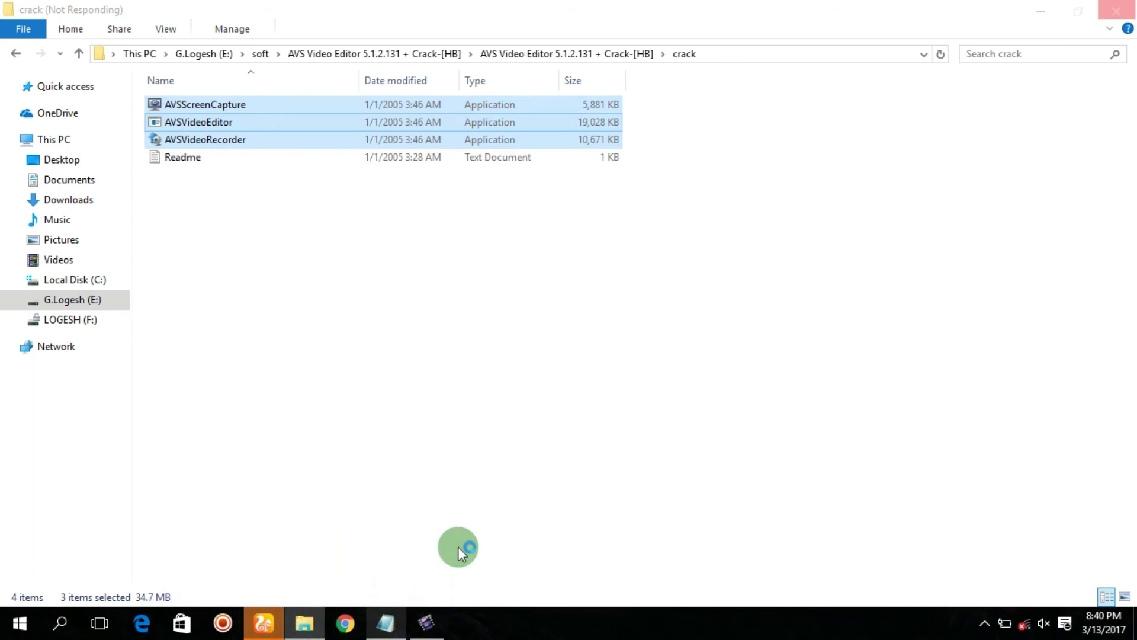
mouse_move(428, 629)
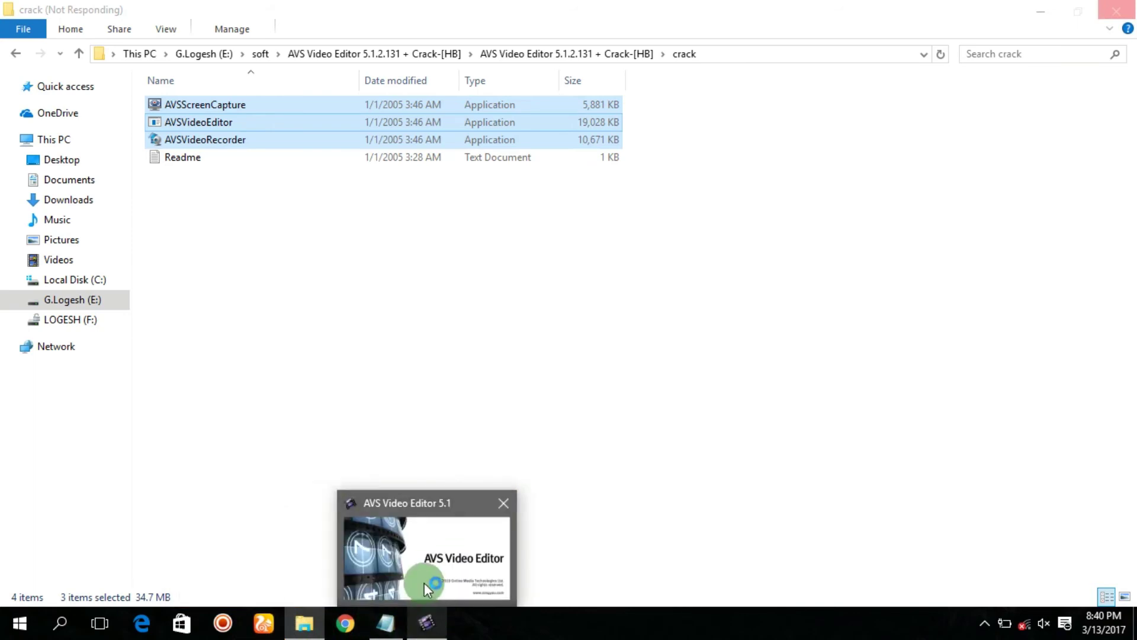
left_click(420, 556)
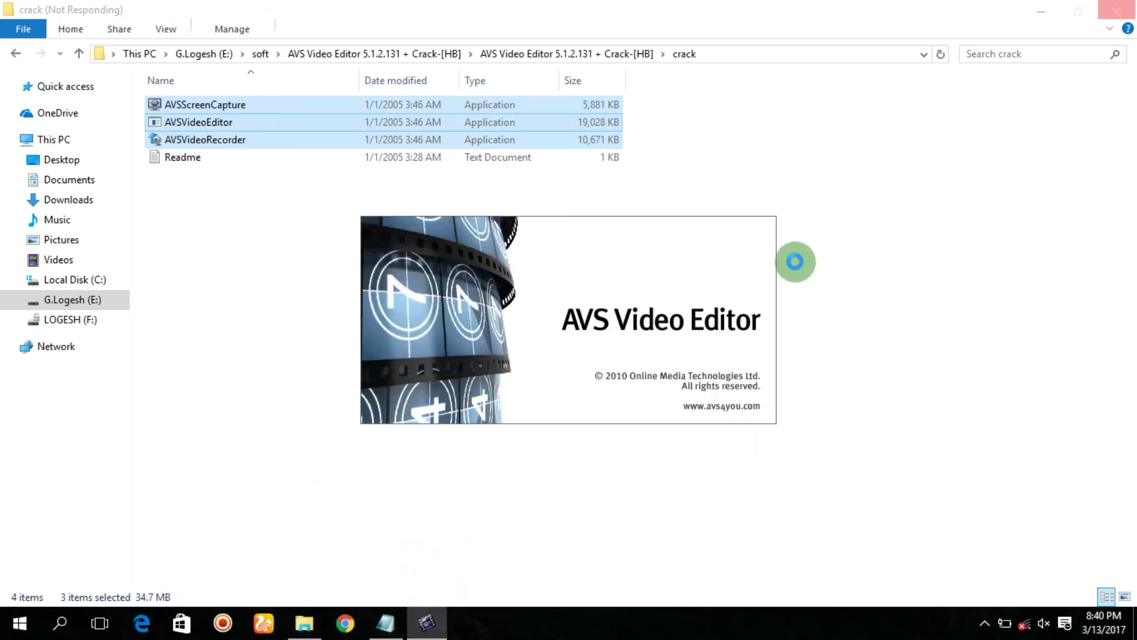
left_click(602, 9)
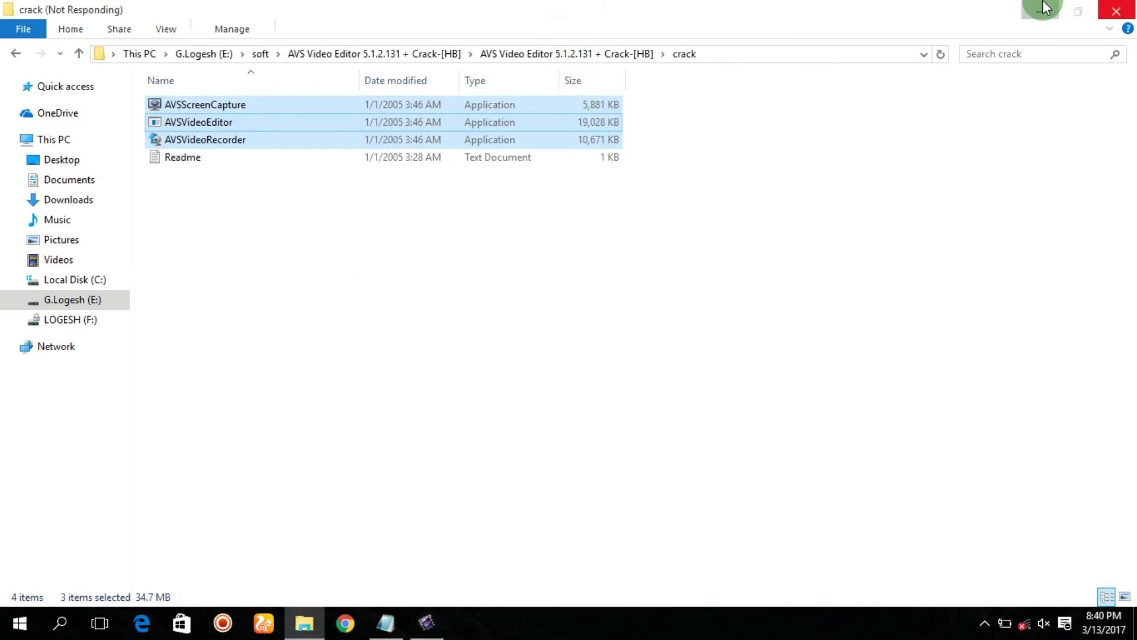
left_click(1060, 8)
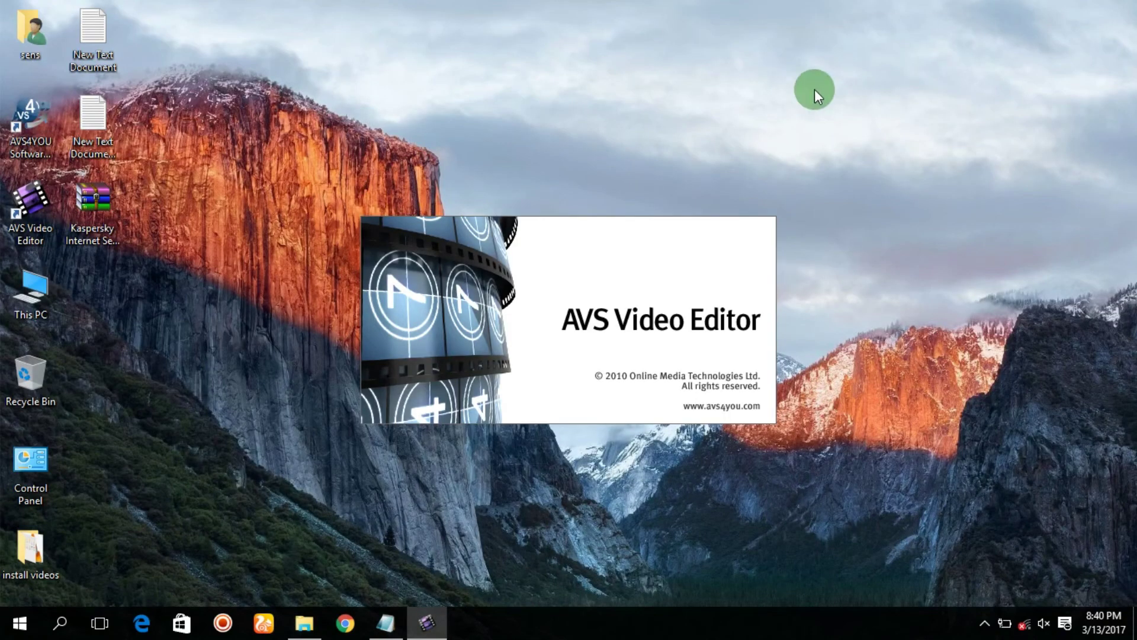
right_click(914, 123)
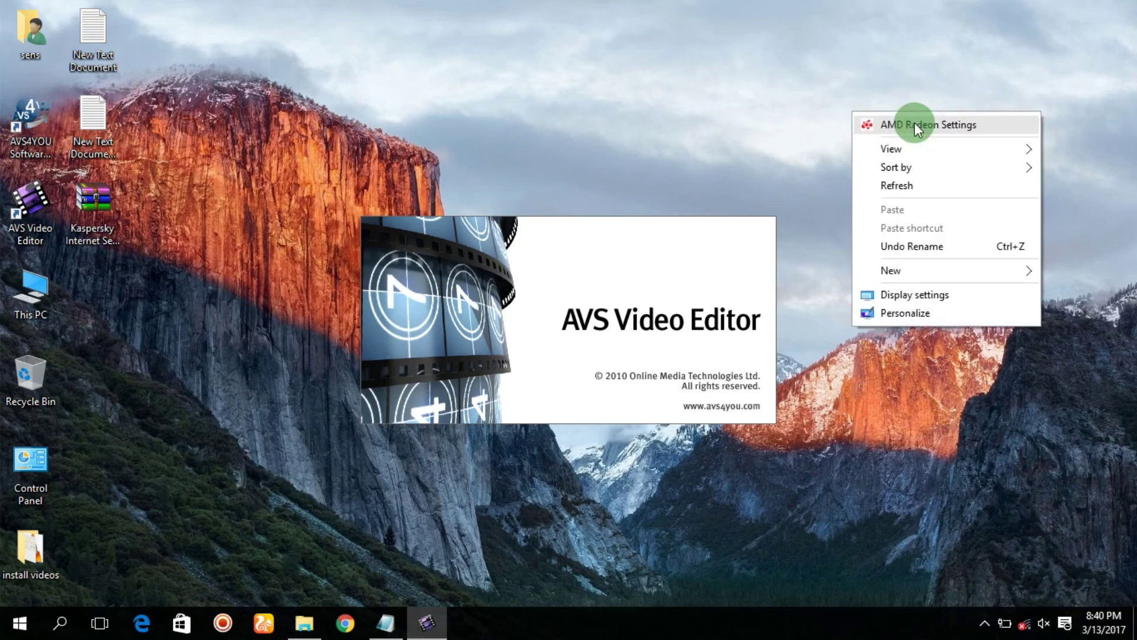
left_click(961, 184)
right_click(858, 145)
left_click(929, 217)
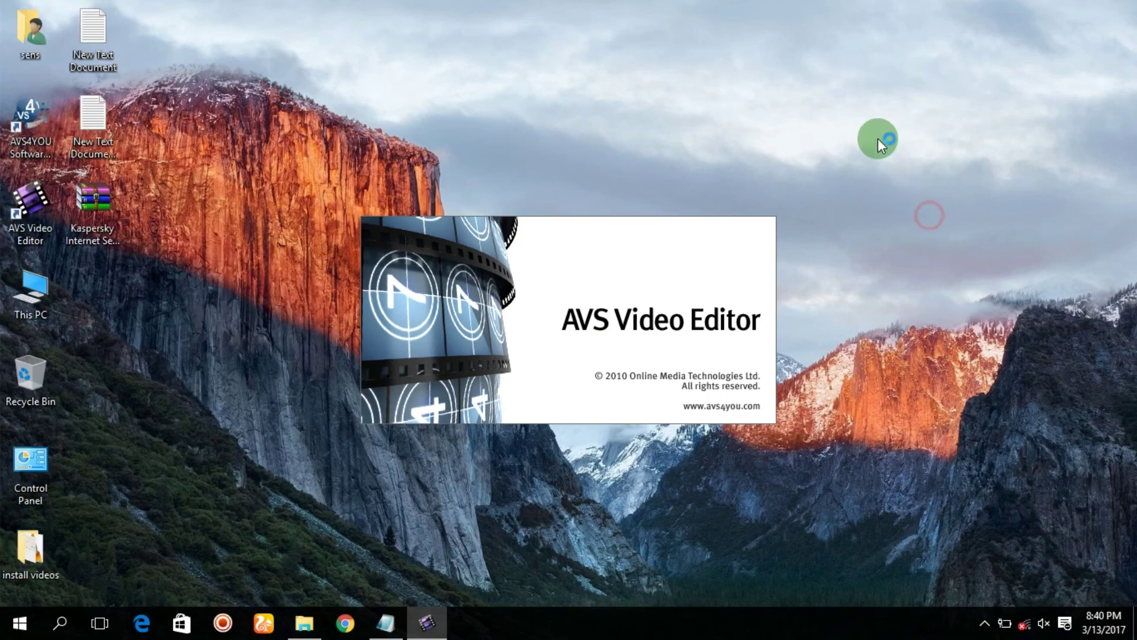
right_click(878, 136)
left_click(931, 211)
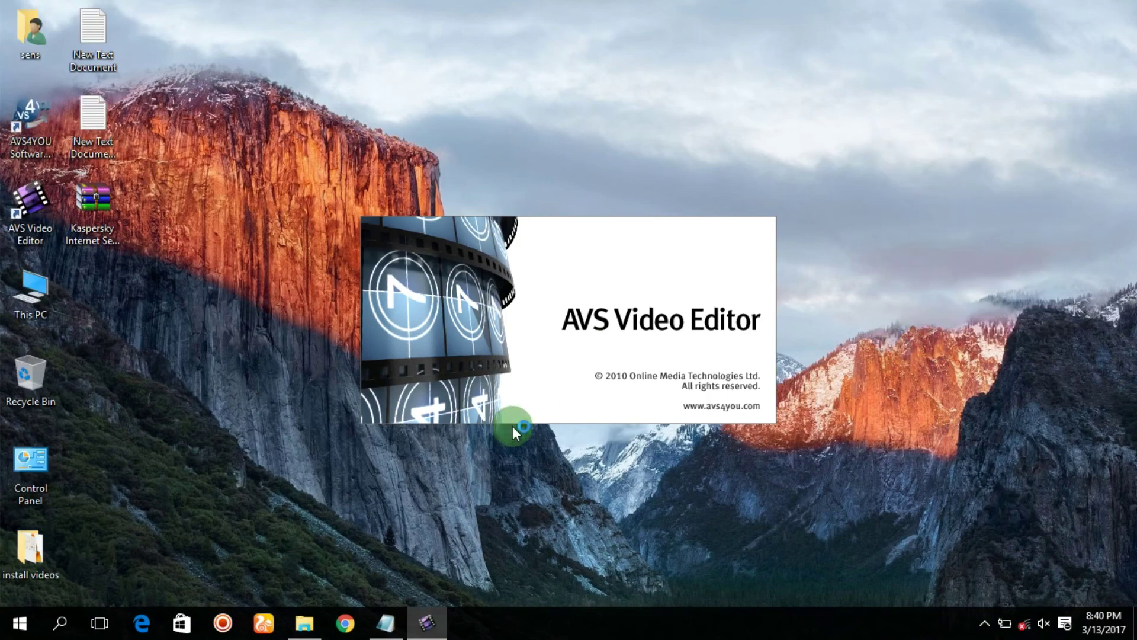
left_click(305, 625)
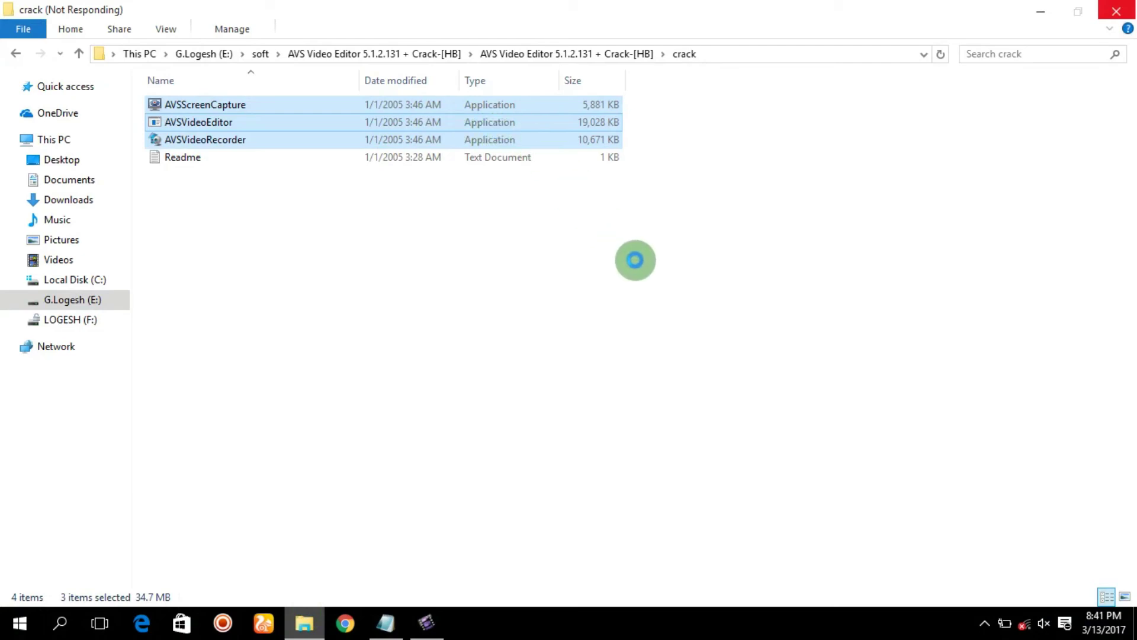
left_click(1036, 6)
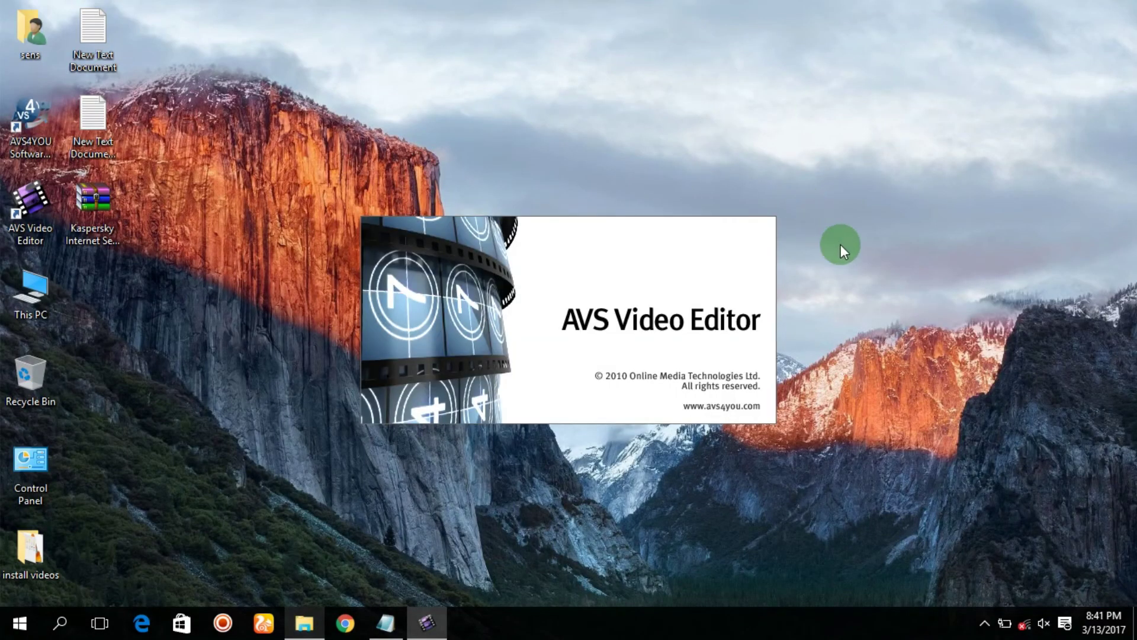
right_click(872, 255)
left_click(925, 327)
right_click(890, 180)
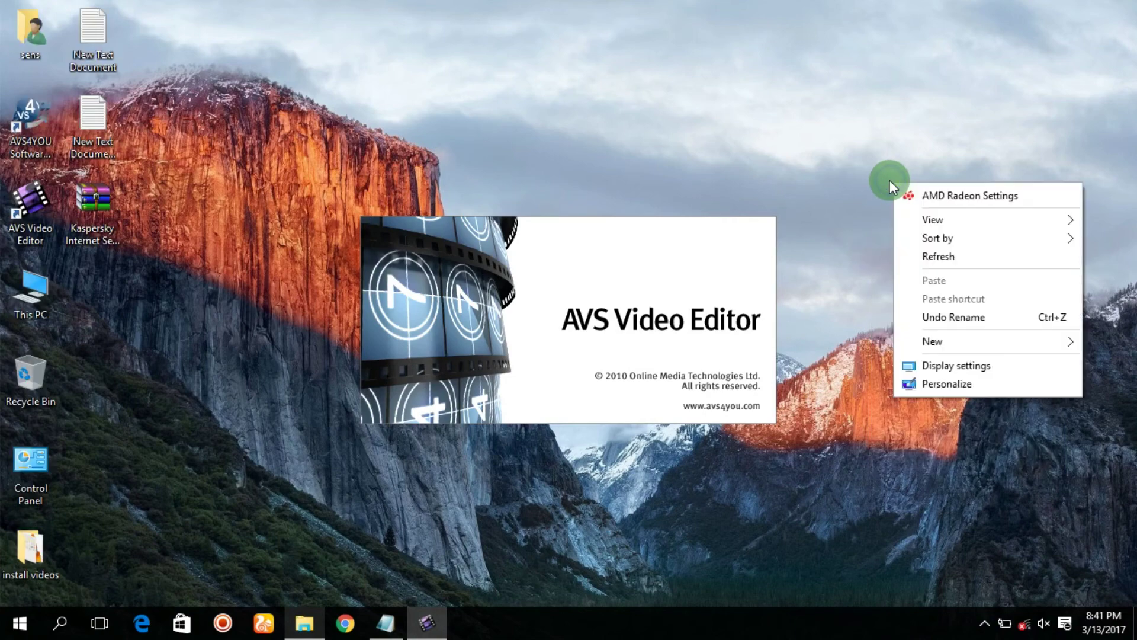
left_click(940, 254)
right_click(823, 113)
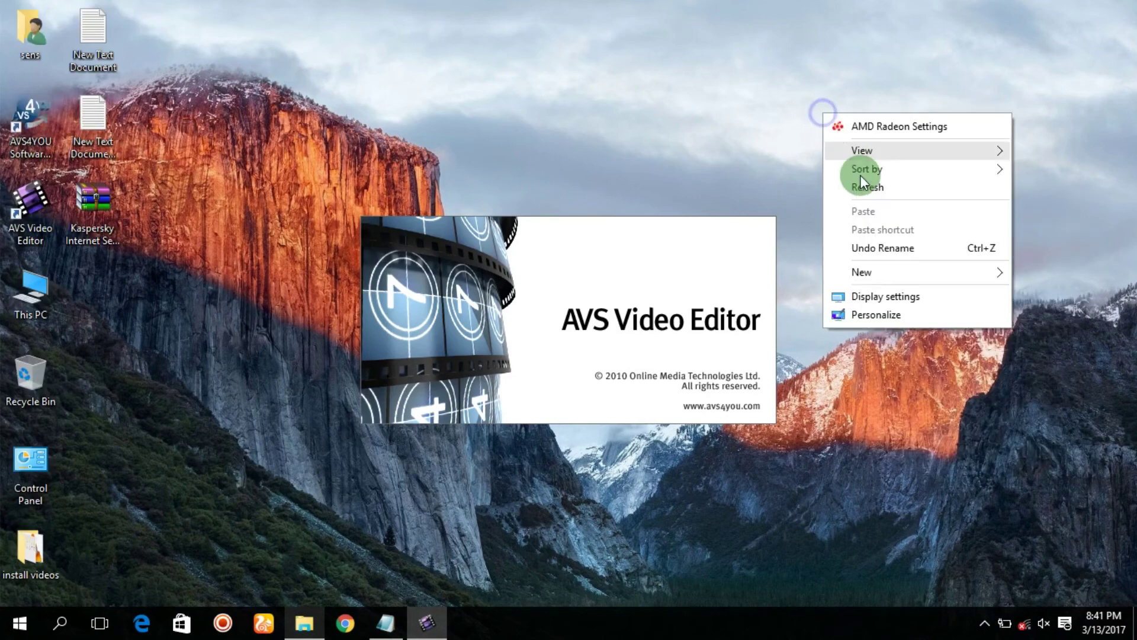
left_click(880, 180)
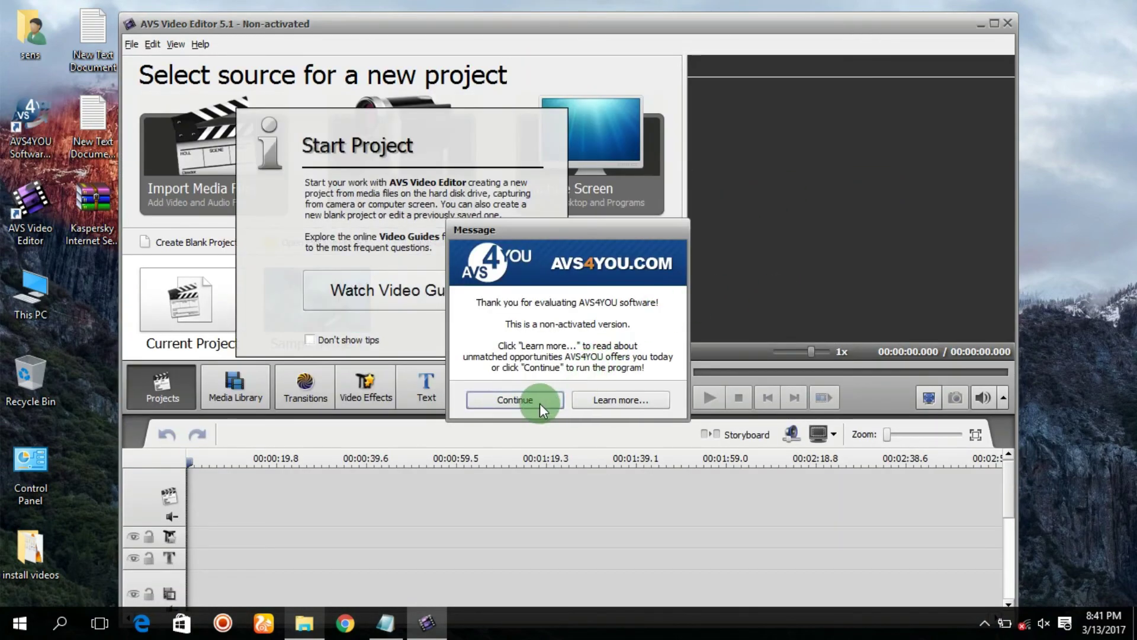
Step: Dismiss the evaluation message, turn off the Start Project tips, and close AVS Video Editor
left_click(555, 396)
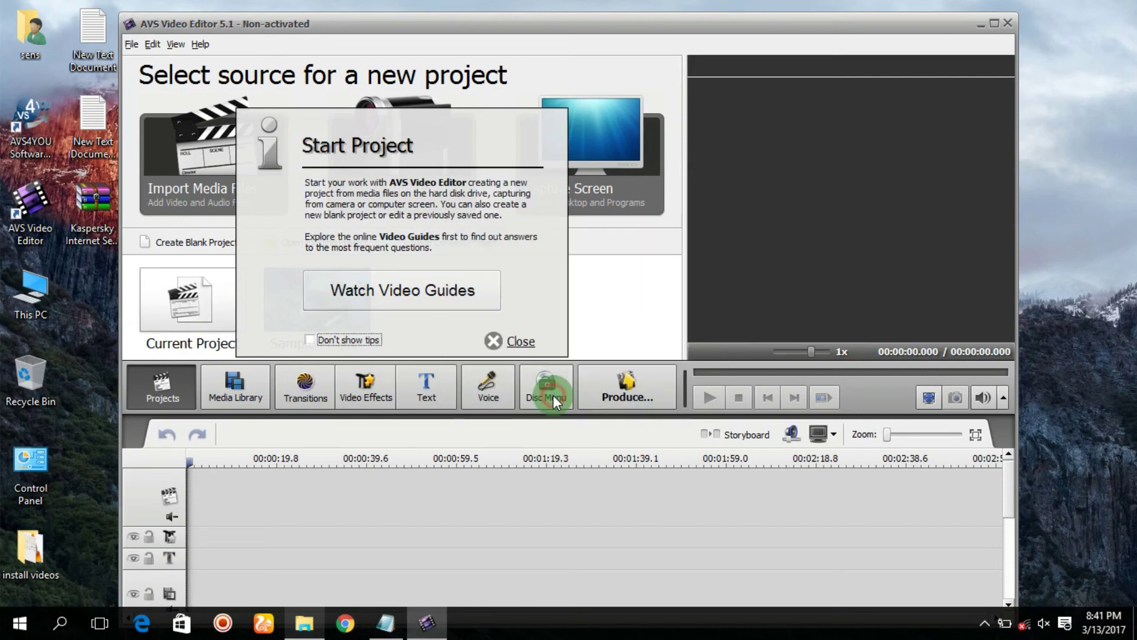
left_click(360, 339)
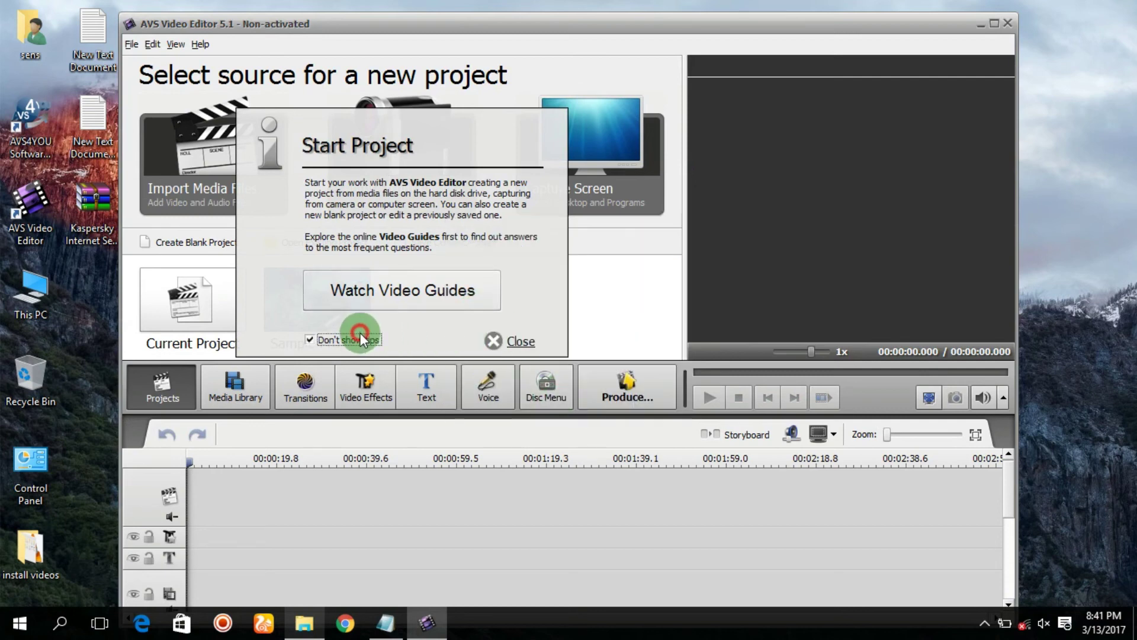
left_click(508, 342)
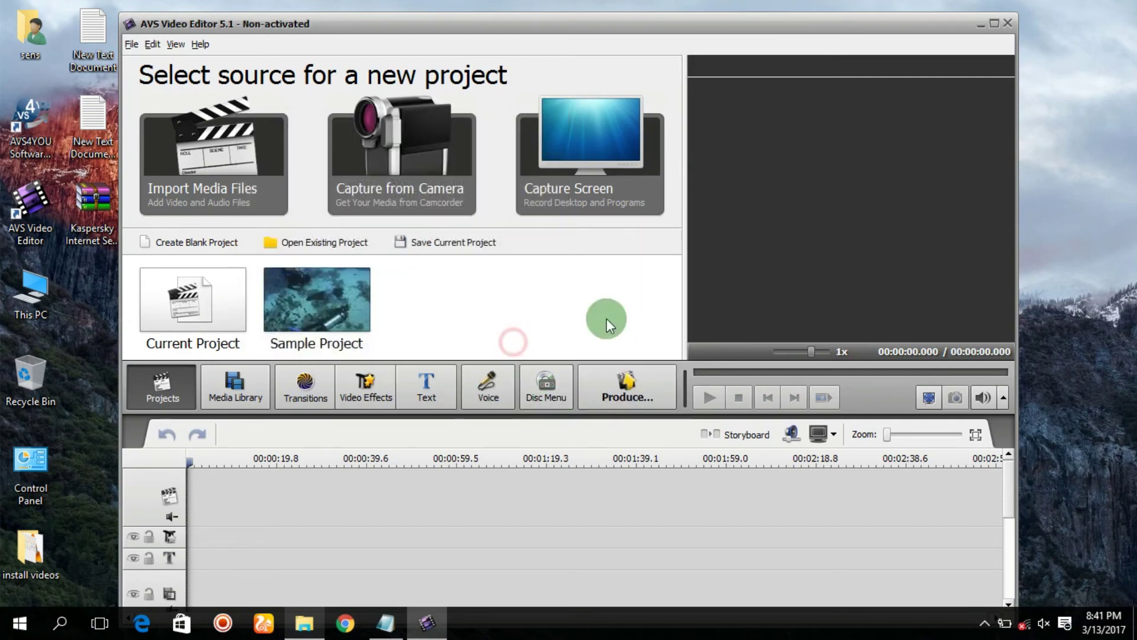
left_click(1007, 22)
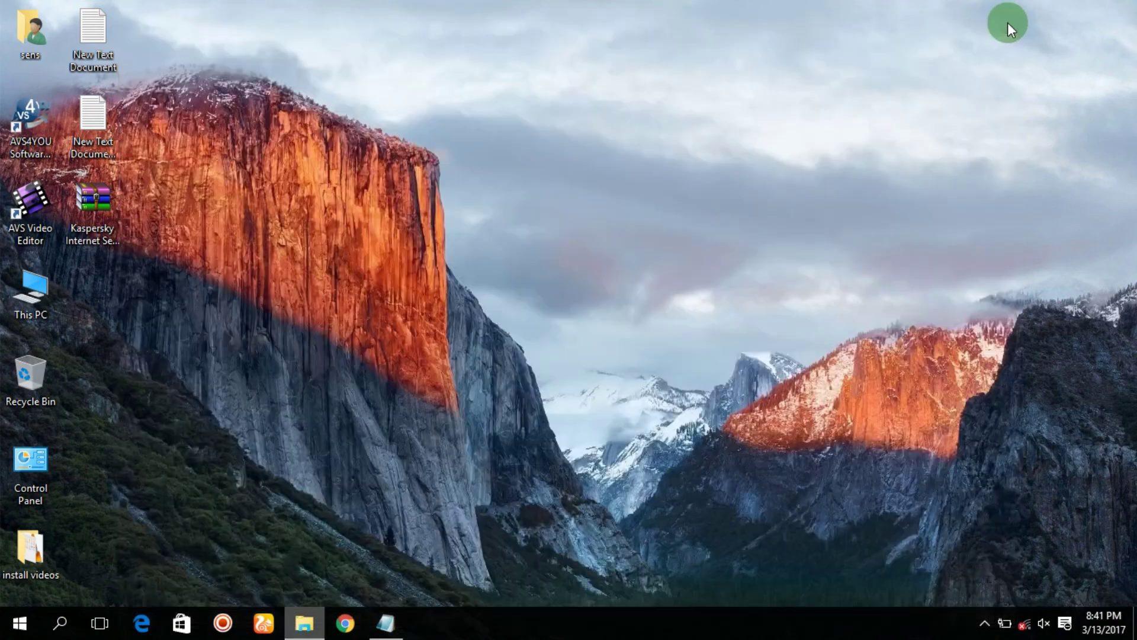
Step: Return to the crack folder in File Explorer and copy the three selected application files
left_click(304, 622)
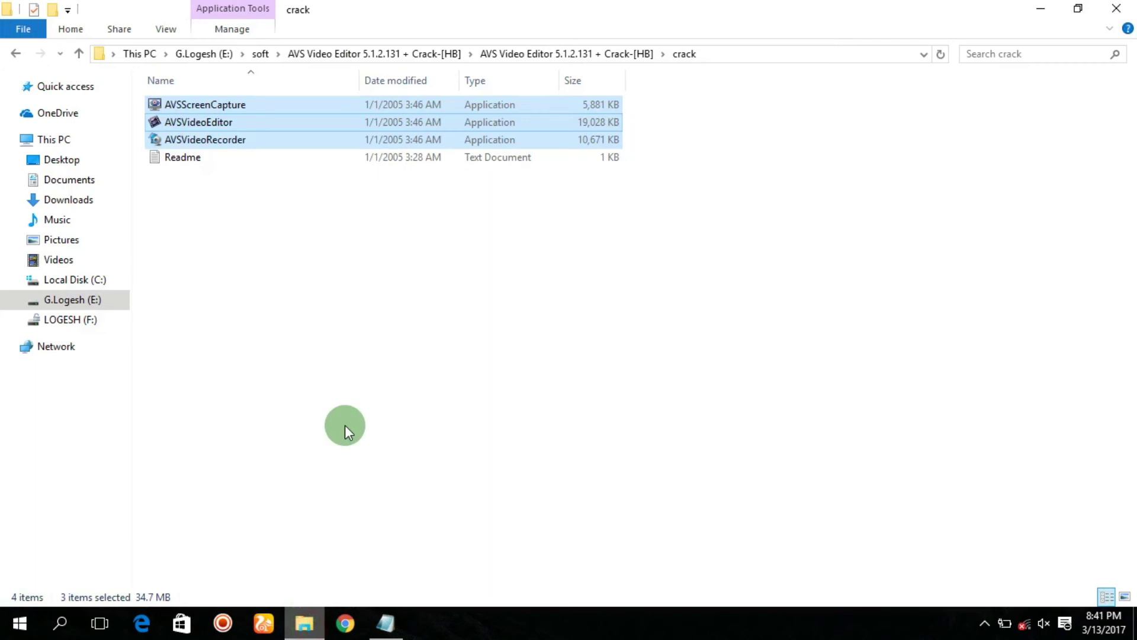
right_click(436, 129)
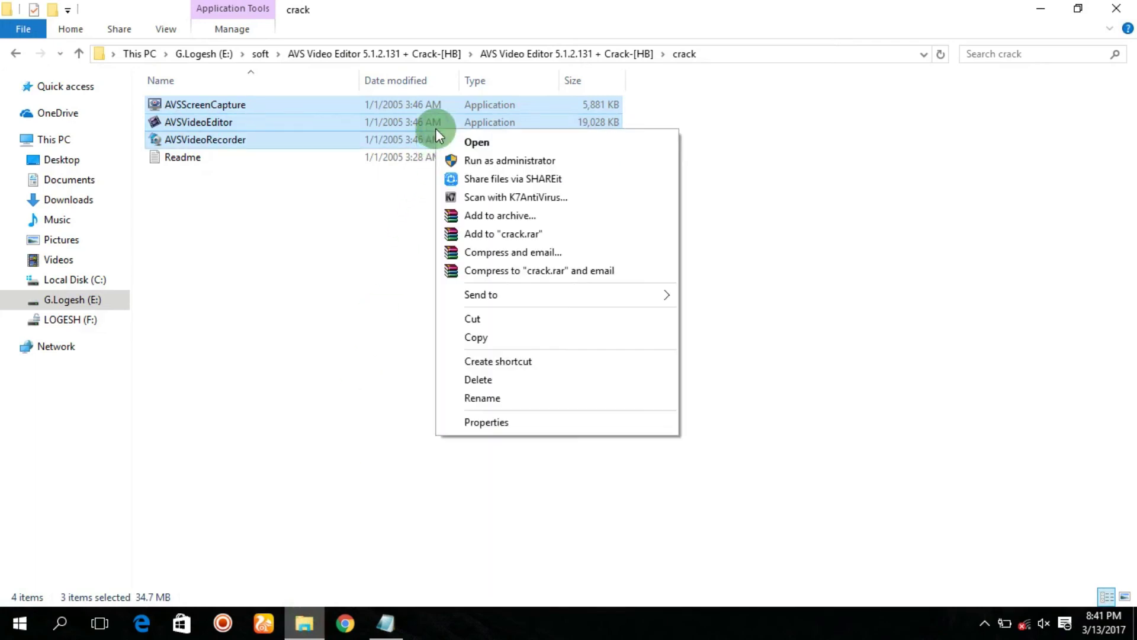
left_click(581, 332)
Step: Minimize the crack folder and open the AVS Video Editor installation folder through its desktop shortcut's file location
left_click(1041, 8)
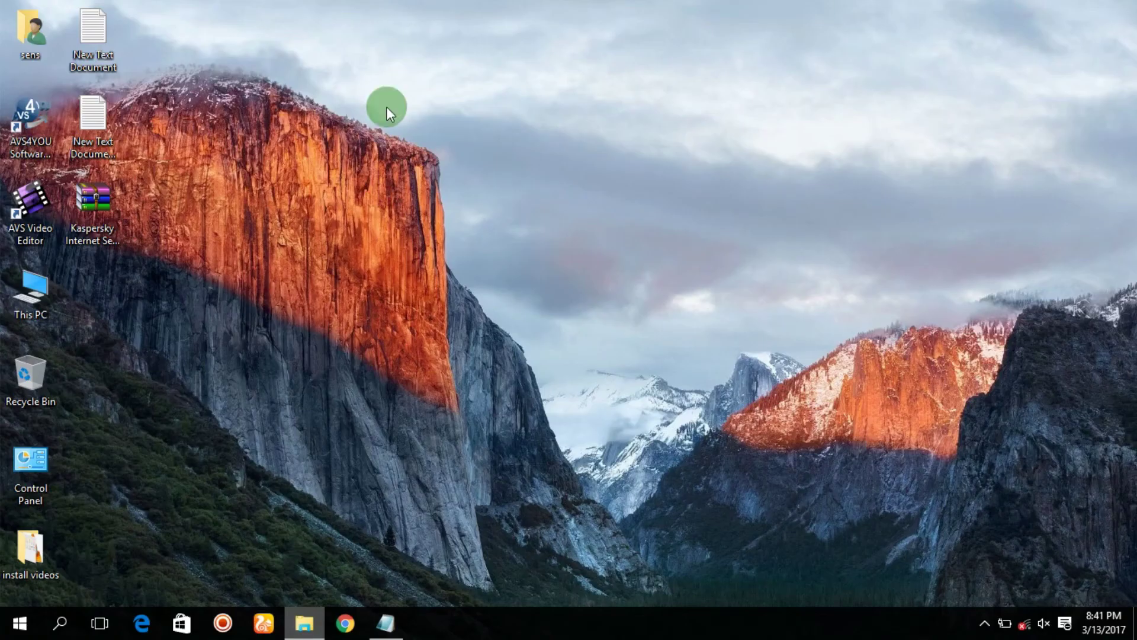
right_click(37, 200)
left_click(76, 217)
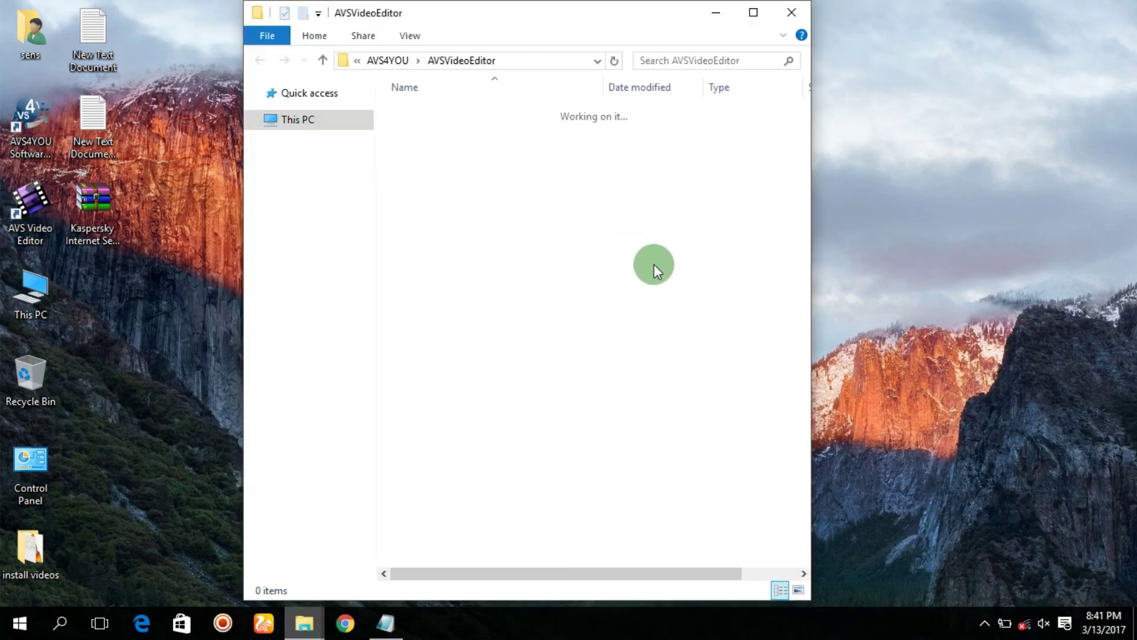
Step: Paste the three copied application files into the AVSVideoEditor installation folder, replacing the existing AVSVideoEditor.exe, and clear the file selection
right_click(574, 332)
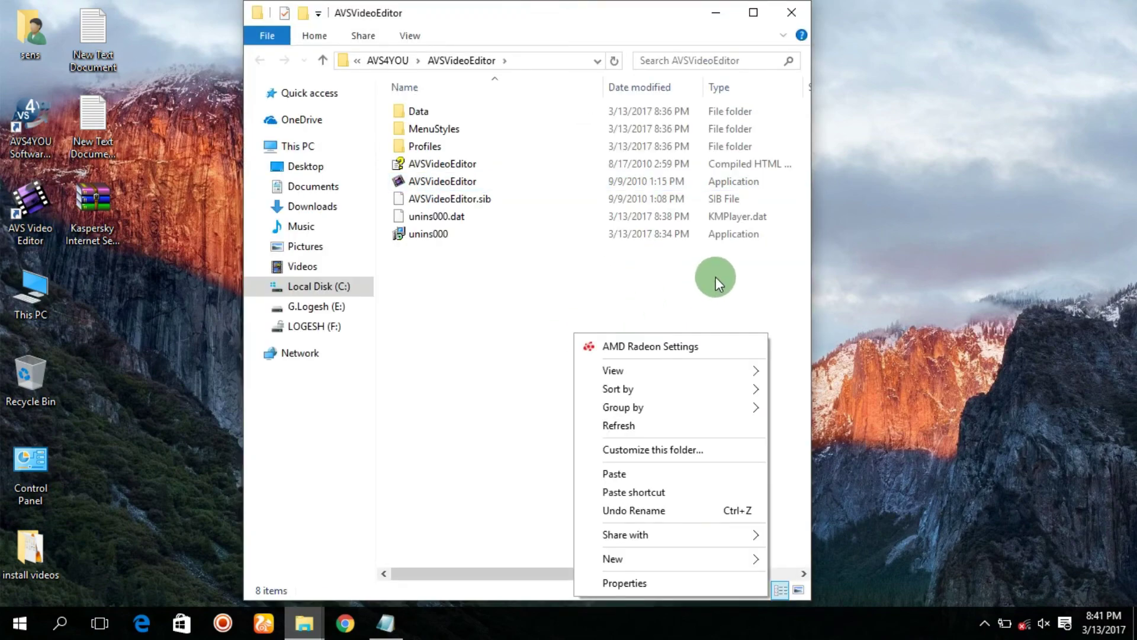
left_click(715, 472)
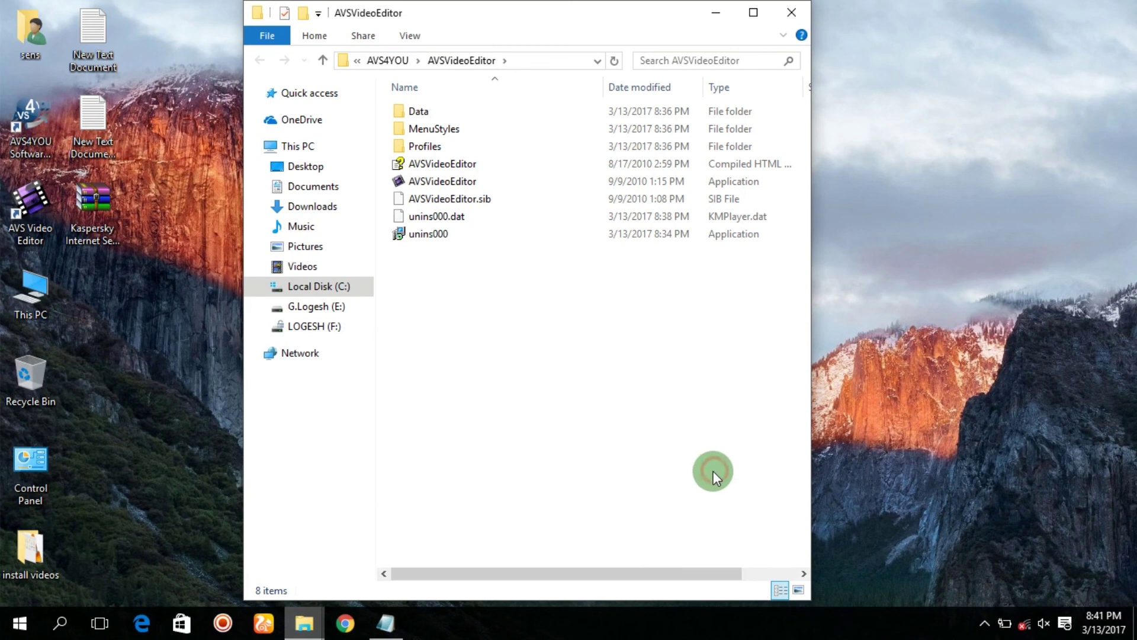
left_click(557, 202)
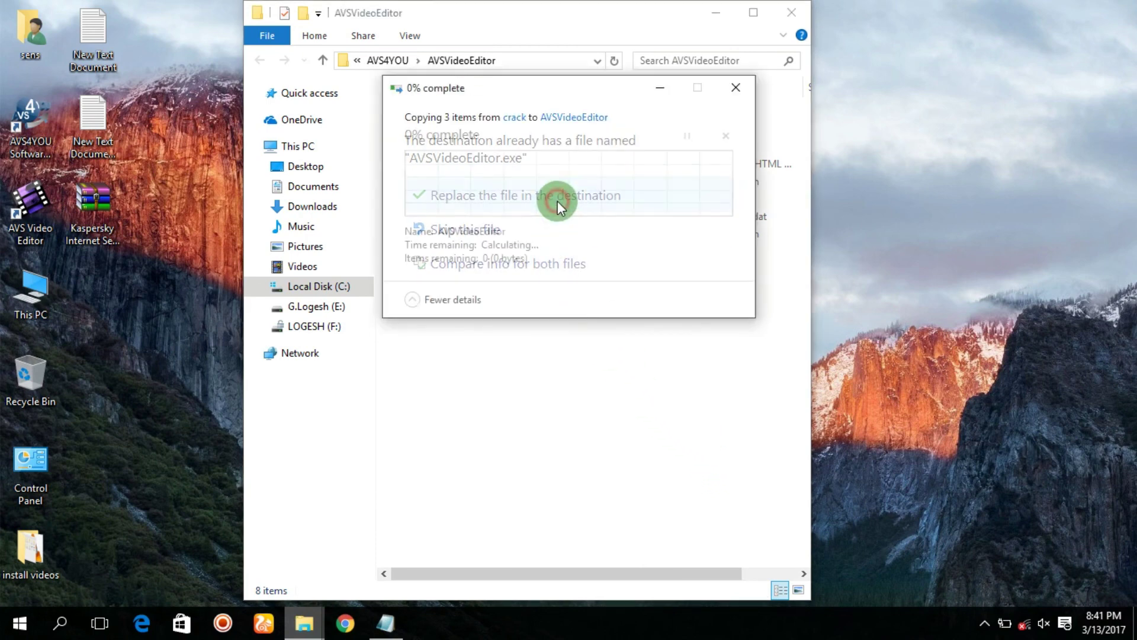
left_click(486, 208)
left_click(519, 231)
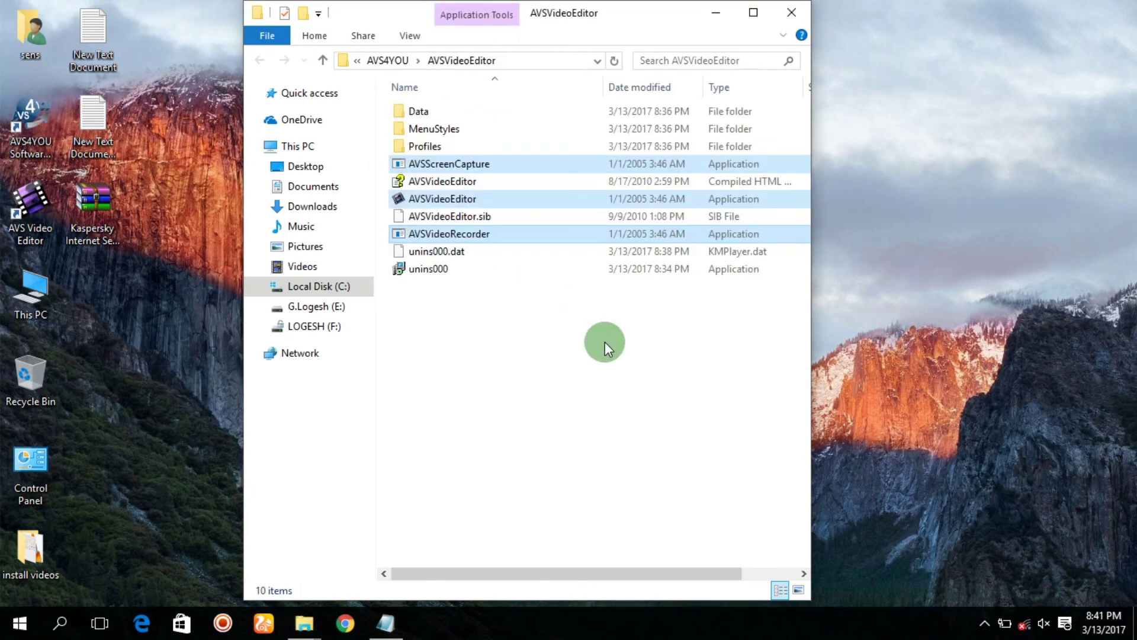
left_click(605, 342)
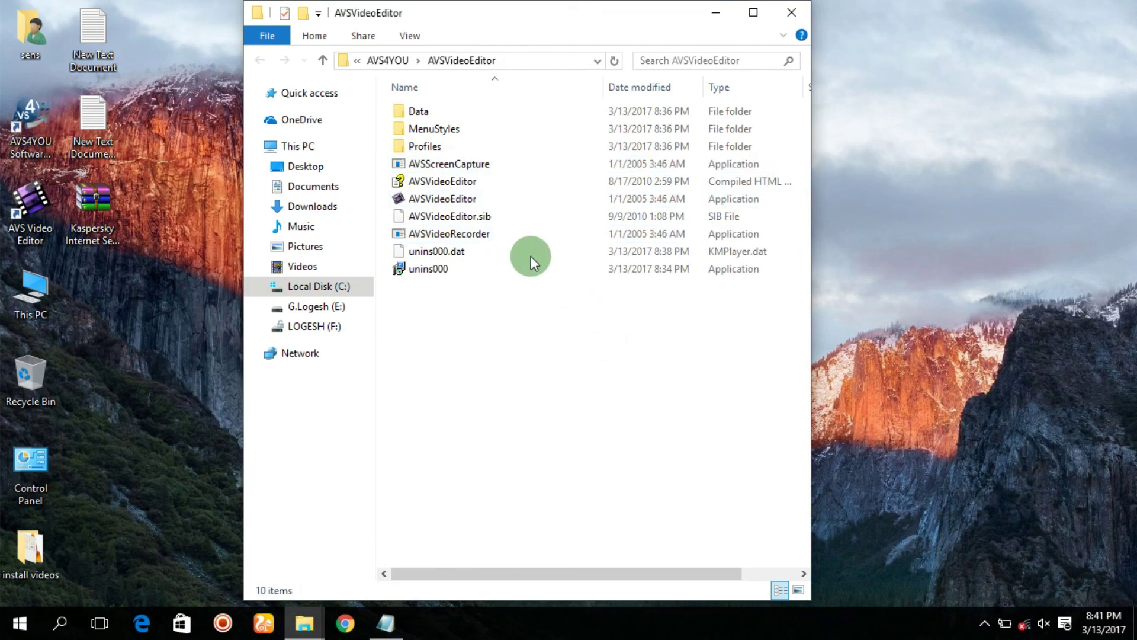
Step: Launch the replaced AVSVideoEditor application from the installation folder to check that it starts, and close it again
left_click(484, 197)
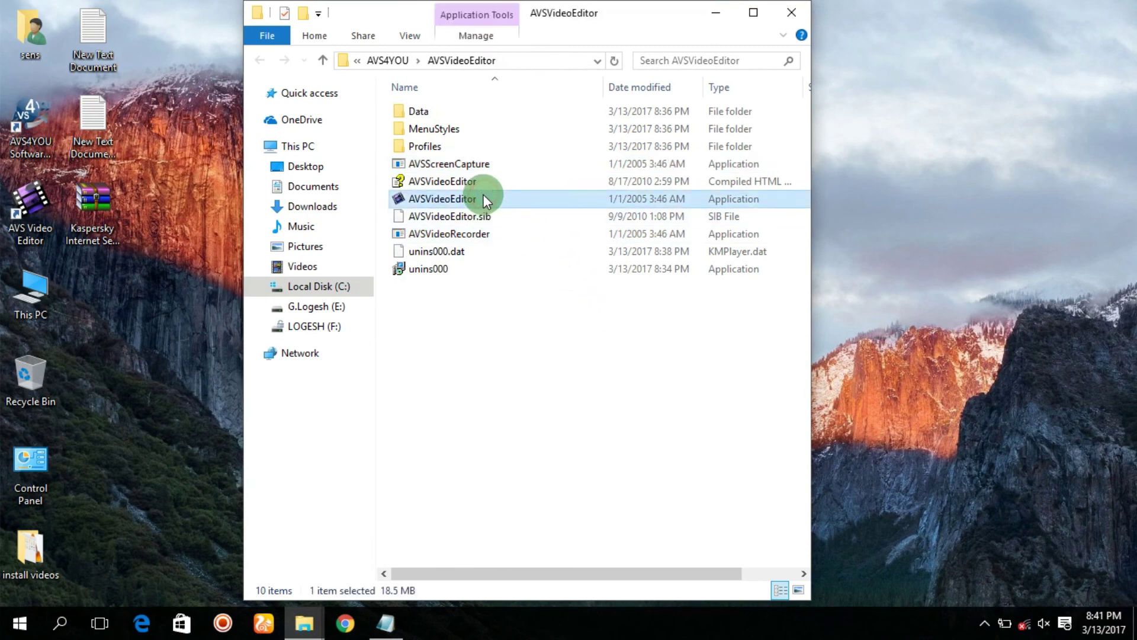
double_click(484, 198)
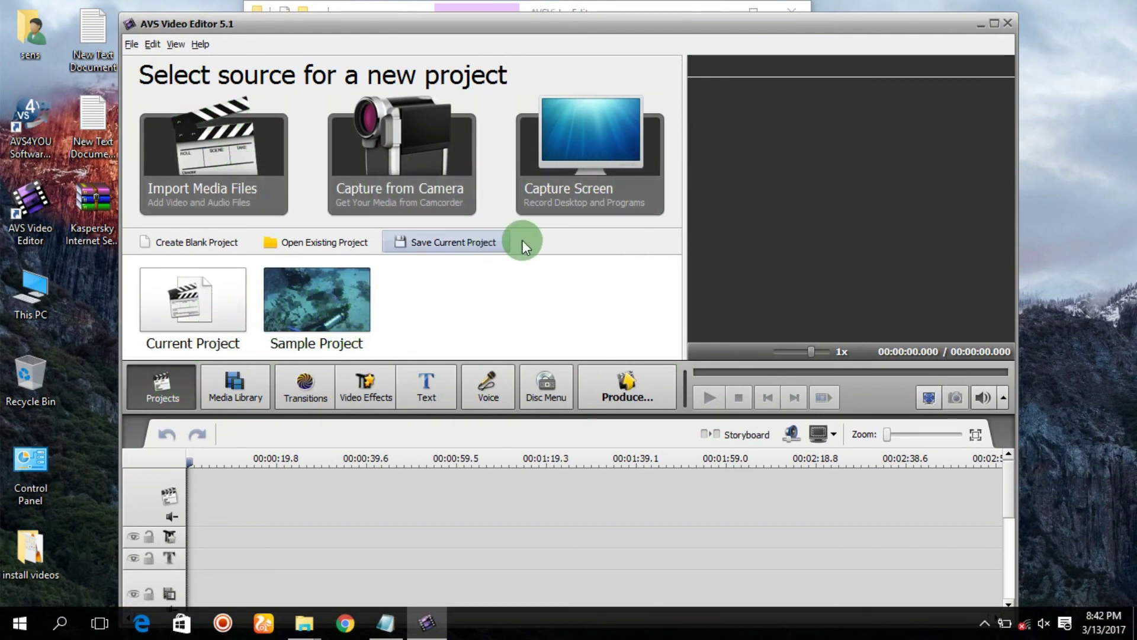
left_click(1008, 23)
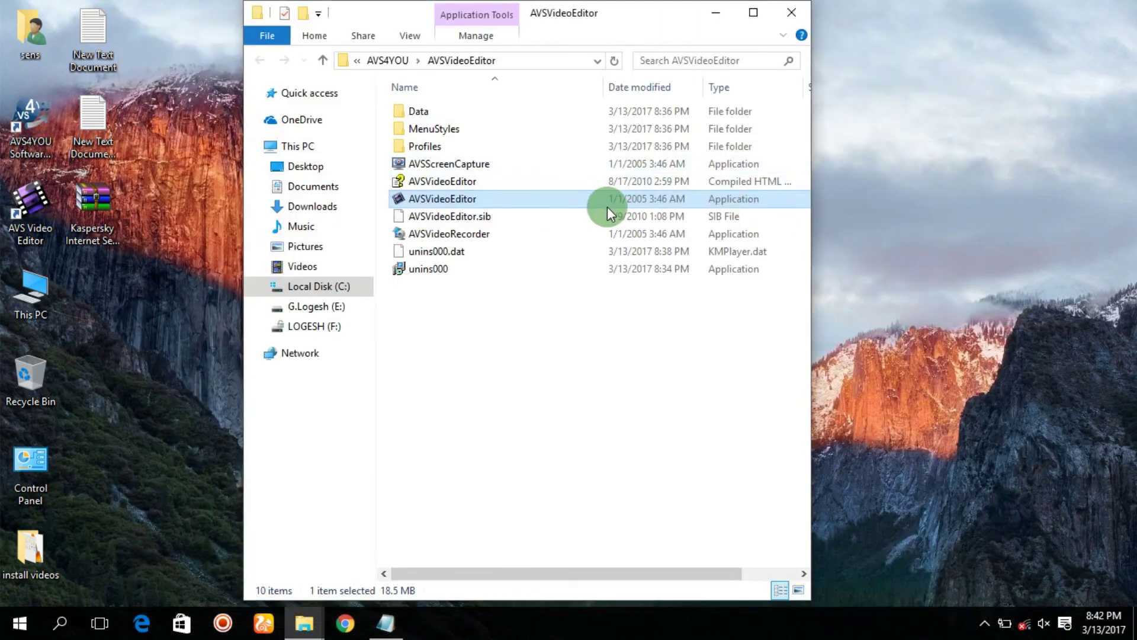
Step: Close the AVSVideoEditor folder window and refresh the desktop
left_click(792, 7)
right_click(436, 151)
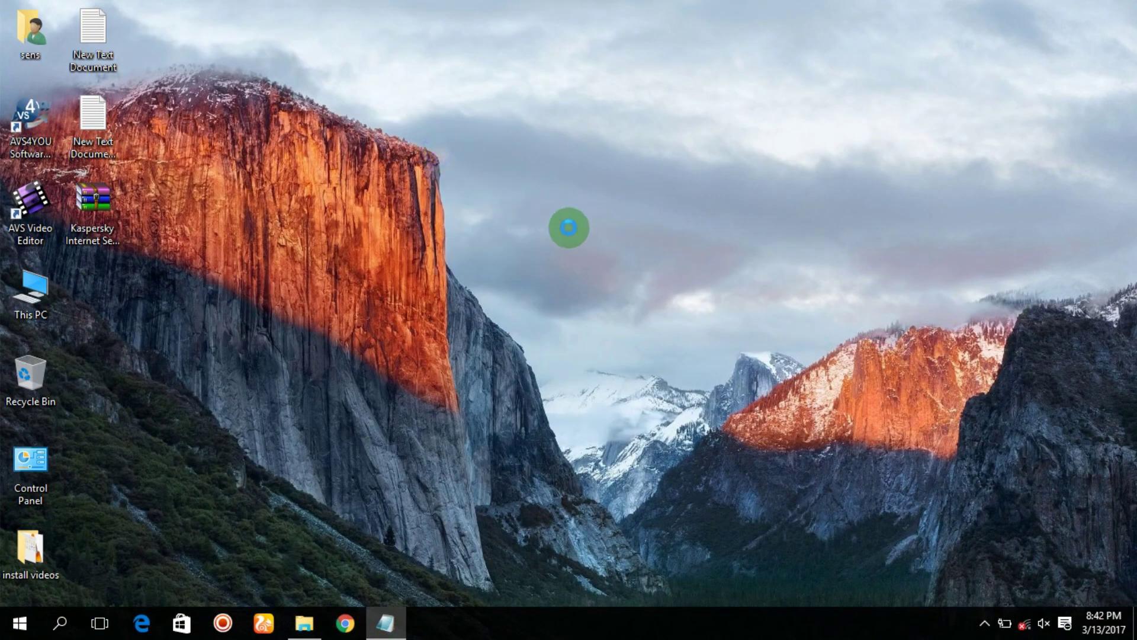
left_click(570, 225)
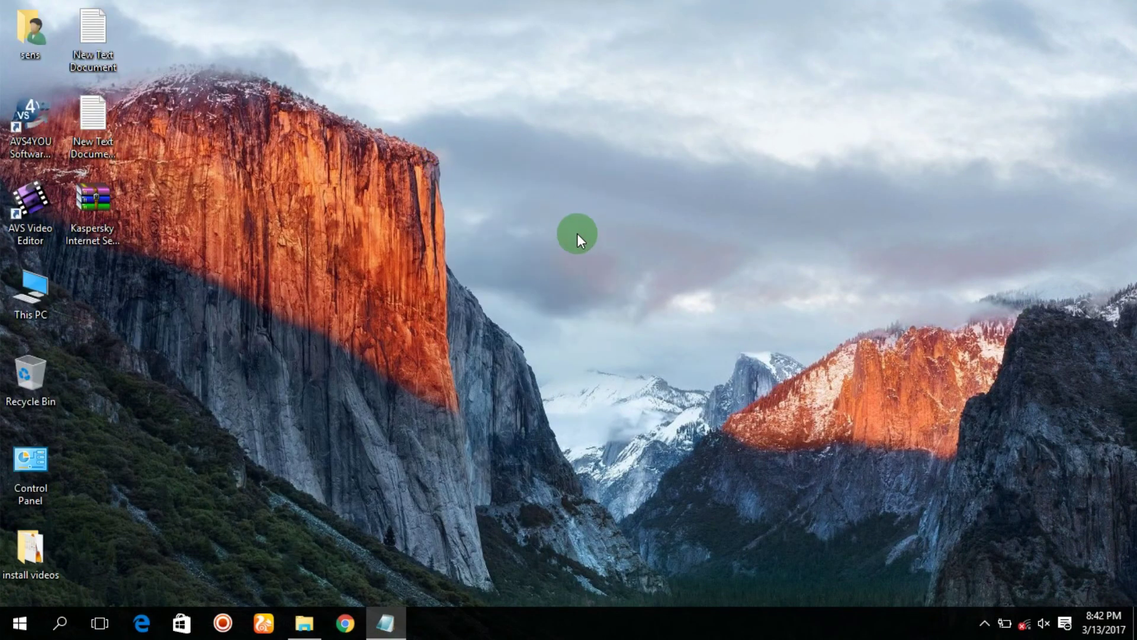